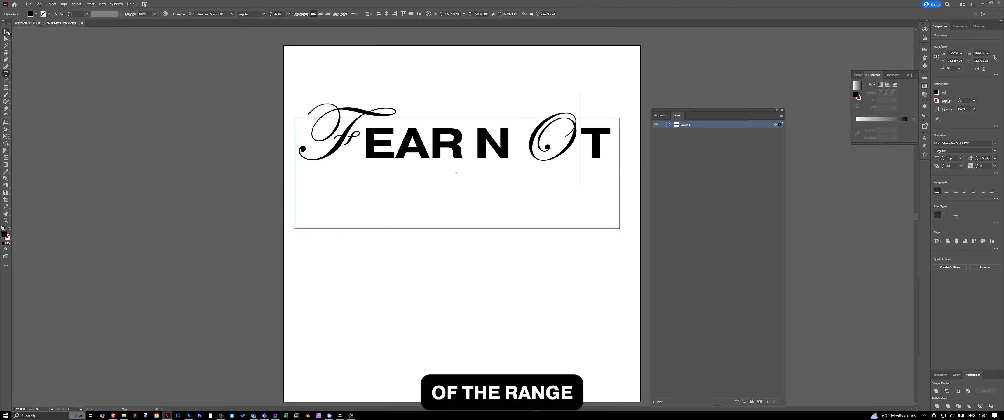
- Convert the FEAR NOT lettering to outlines in Illustrator and apply Offset Path to the script letter F
{"action": "left_click", "coordinate": [123, 111]}
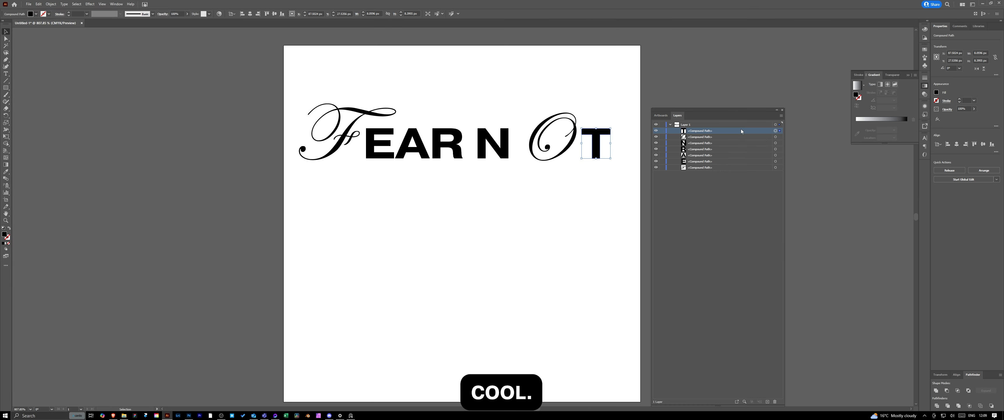
{"action": "scroll", "coordinate": [507, 171], "scroll_direction": "up", "scroll_amount": 5}
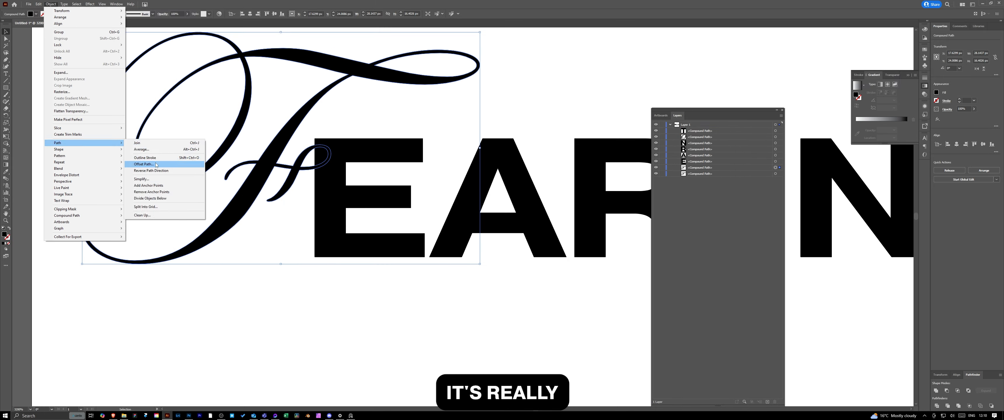
{"action": "left_click", "coordinate": [179, 162]}
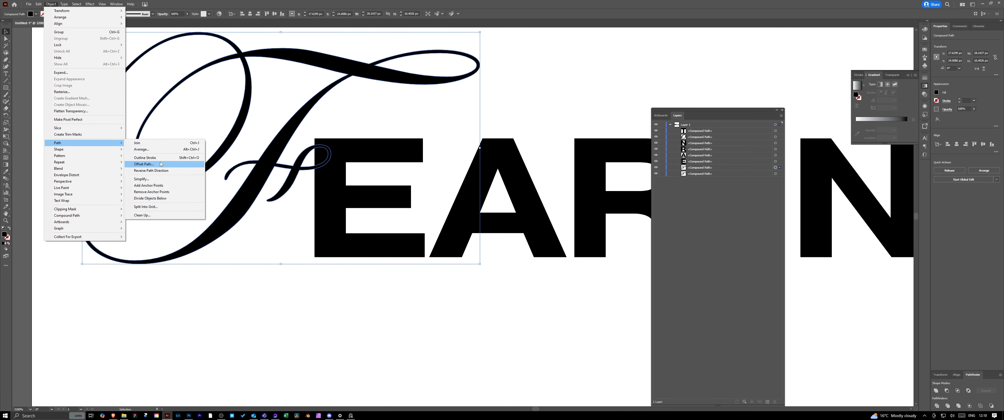
{"action": "left_click", "coordinate": [179, 163]}
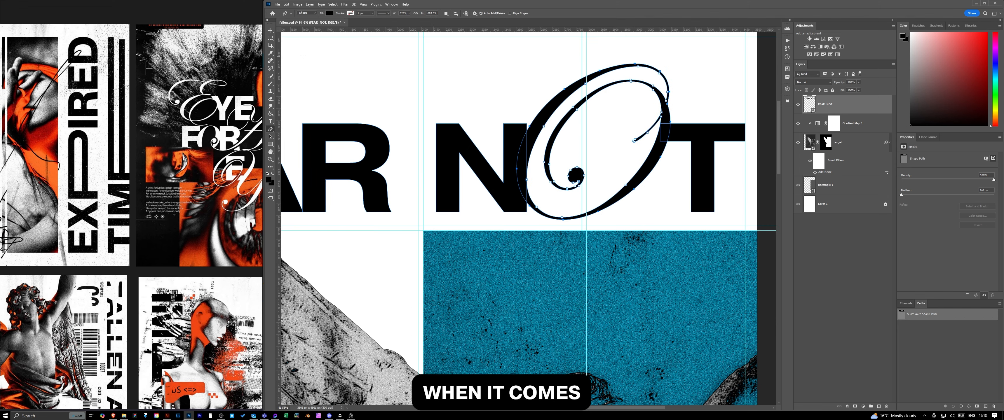
{"action": "left_click", "coordinate": [332, 4]}
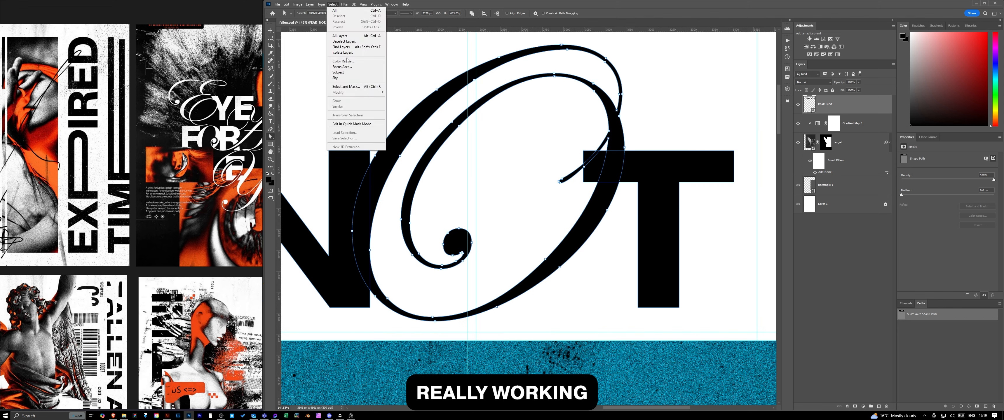
{"action": "left_click", "coordinate": [332, 4]}
{"action": "mouse_move", "coordinate": [338, 93]}
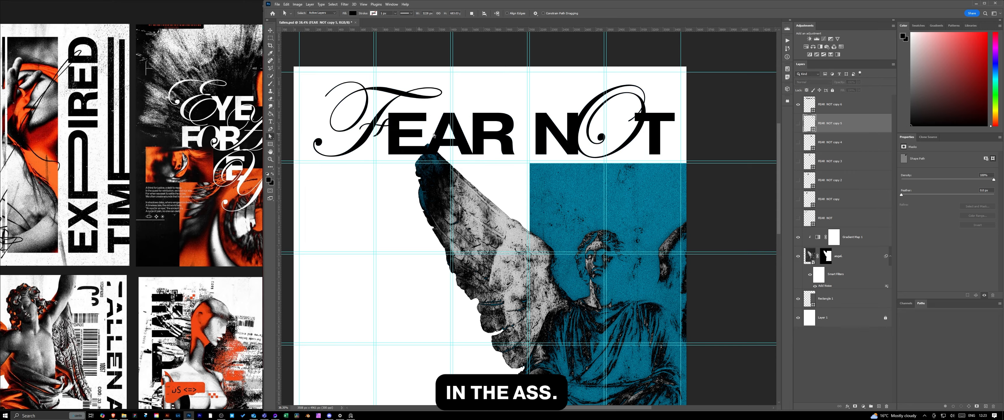
{"action": "scroll", "coordinate": [506, 155], "scroll_direction": "up", "scroll_amount": 6}
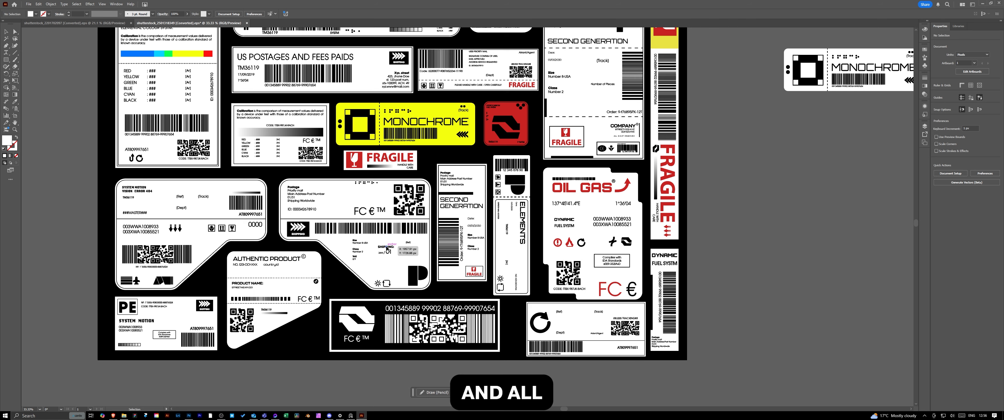
- Copy the red logo label from the Illustrator label sheet and paste it into the Photoshop poster
{"action": "left_click", "coordinate": [526, 142]}
{"action": "left_click_drag", "start_coordinate": [507, 131], "coordinate": [790, 169]}
{"action": "key", "text": "ctrl+c"}
{"action": "left_click", "coordinate": [189, 416]}
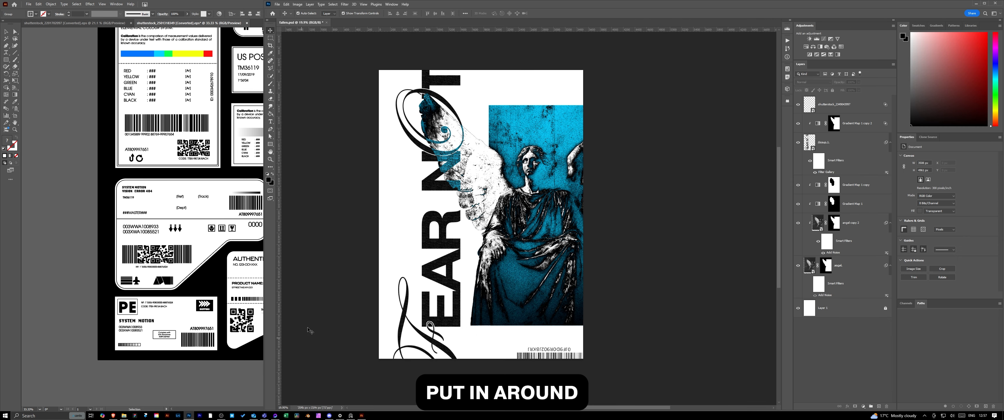
{"action": "key", "text": "ctrl+v"}
{"action": "key", "text": "Return"}
- Try the red label at the poster's upper edge above the blue rectangle, and delete it again
{"action": "left_click_drag", "start_coordinate": [487, 198], "coordinate": [536, 89]}
{"action": "left_click_drag", "start_coordinate": [578, 71], "coordinate": [575, 70]}
{"action": "left_click_drag", "start_coordinate": [536, 87], "coordinate": [527, 90]}
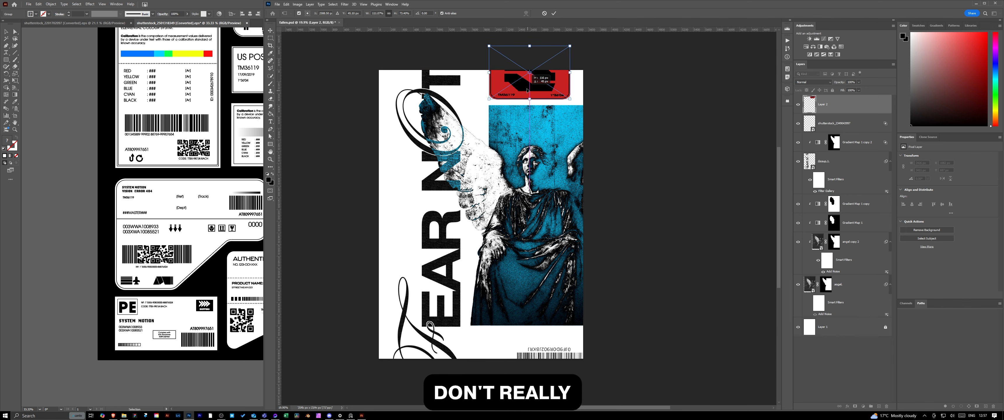
{"action": "scroll", "coordinate": [615, 112], "scroll_direction": "up", "scroll_amount": 3}
{"action": "key", "text": "Delete"}
{"action": "key", "text": "ctrl+v"}
{"action": "key", "text": "Return"}
{"action": "left_click_drag", "start_coordinate": [447, 227], "coordinate": [290, 218]}
{"action": "key", "text": "Escape"}
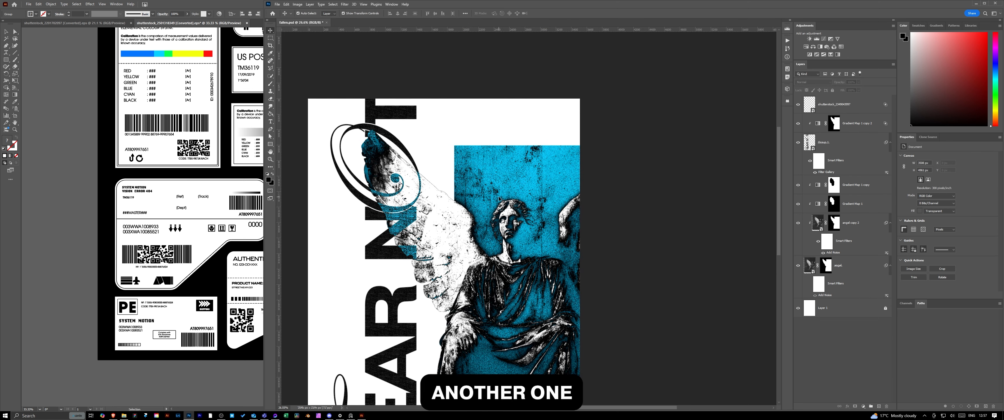
{"action": "scroll", "coordinate": [500, 199], "scroll_direction": "up", "scroll_amount": 3}
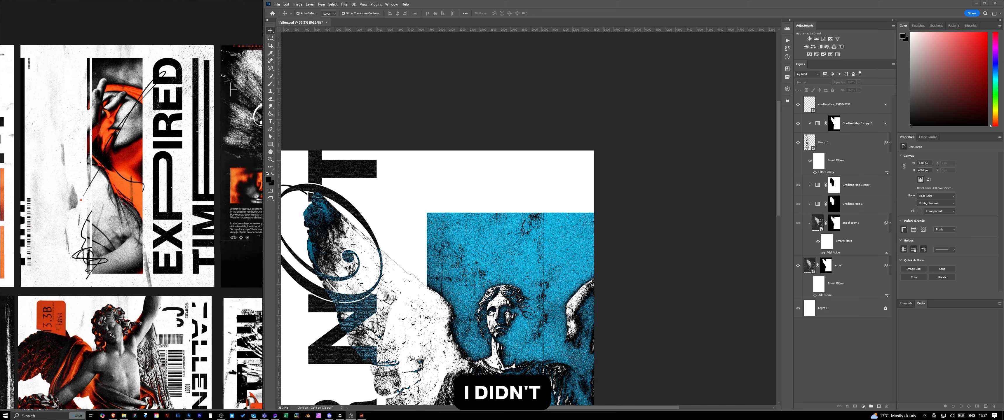
- Try to duplicate the angel layer at the poster's left edge, and undo it
{"action": "scroll", "coordinate": [538, 228], "scroll_direction": "down", "scroll_amount": 3}
{"action": "scroll", "coordinate": [538, 227], "scroll_direction": "down", "scroll_amount": 1}
{"action": "left_click_drag", "start_coordinate": [527, 29], "coordinate": [819, 273]}
{"action": "left_click", "coordinate": [838, 273]}
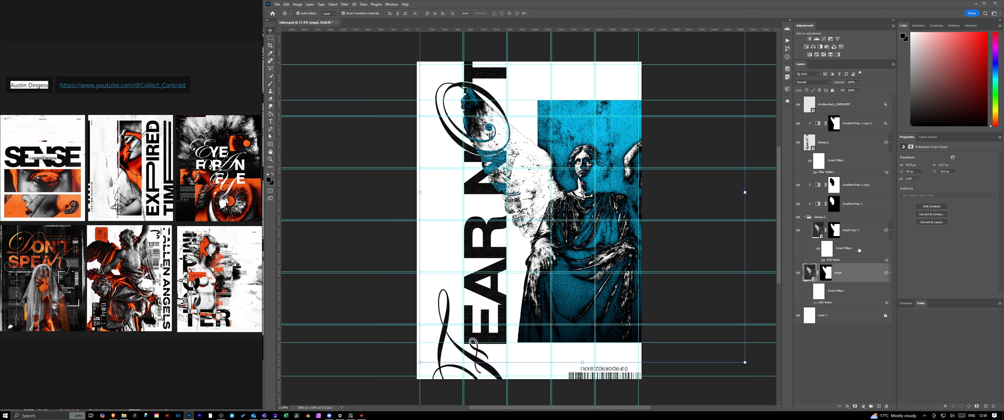
{"action": "left_click_drag", "start_coordinate": [581, 300], "coordinate": [327, 304]}
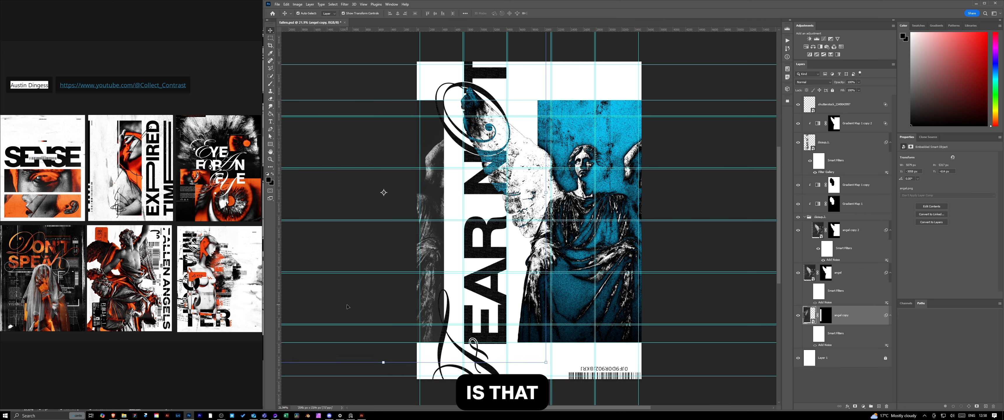
{"action": "key", "text": "ctrl+z"}
- Group the angel layers with their gradient maps and place a duplicate of the group at the poster's left edge
{"action": "left_click", "coordinate": [877, 190], "text": "shift"}
{"action": "key", "text": "ctrl+g"}
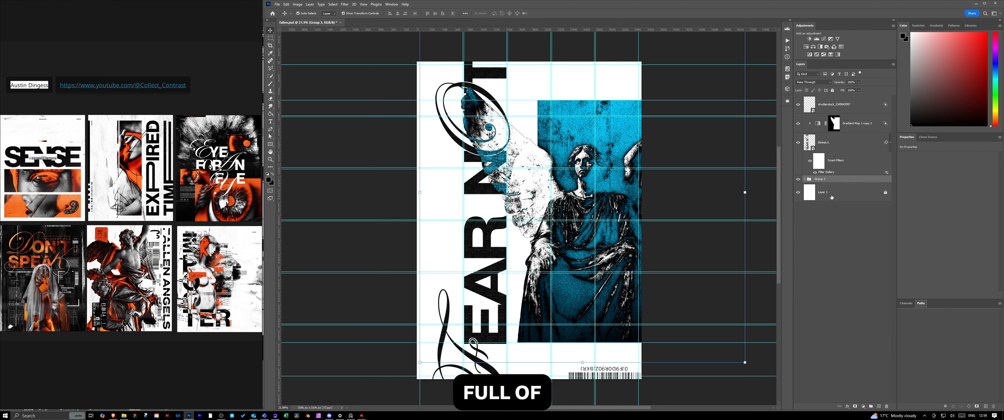
{"action": "left_click_drag", "start_coordinate": [621, 213], "coordinate": [425, 213]}
{"action": "key", "text": "Return"}
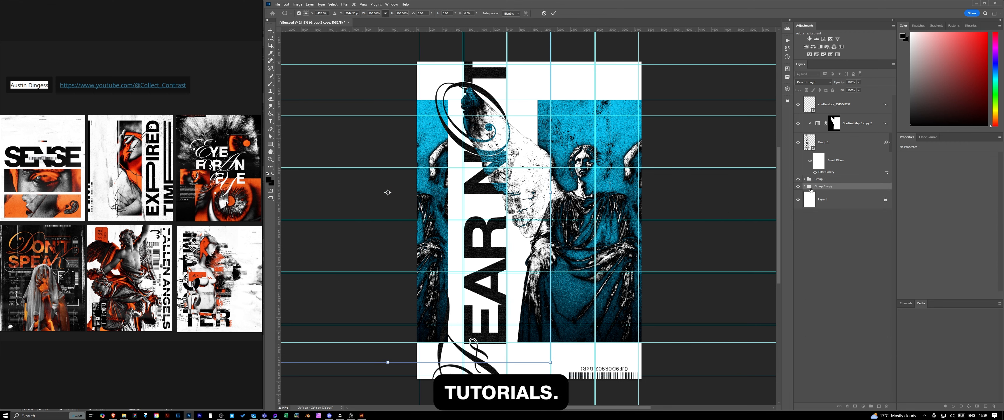
- Expand the duplicated group and activate the topmost gradient map's mask with the Brush tool and white as foreground colour
{"action": "left_click", "coordinate": [804, 187]}
{"action": "left_click", "coordinate": [842, 245], "text": "ctrl"}
{"action": "left_click", "coordinate": [834, 123]}
{"action": "key", "text": "b"}
{"action": "key", "text": "x"}
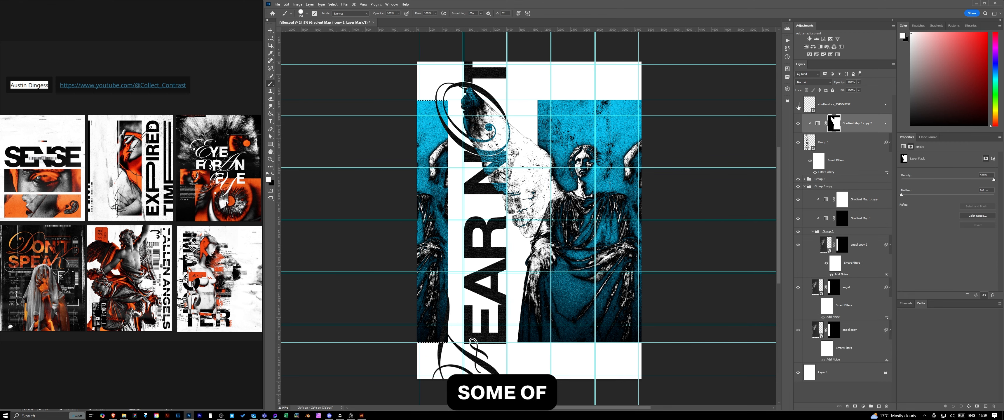
- Delete the barcode graphic layer from the top of the layer stack
{"action": "left_click", "coordinate": [834, 104]}
{"action": "key", "text": "Delete"}
{"action": "key", "text": "Return"}
{"action": "left_click_drag", "start_coordinate": [834, 104], "coordinate": [887, 406]}
{"action": "left_click_drag", "start_coordinate": [834, 104], "coordinate": [887, 406]}
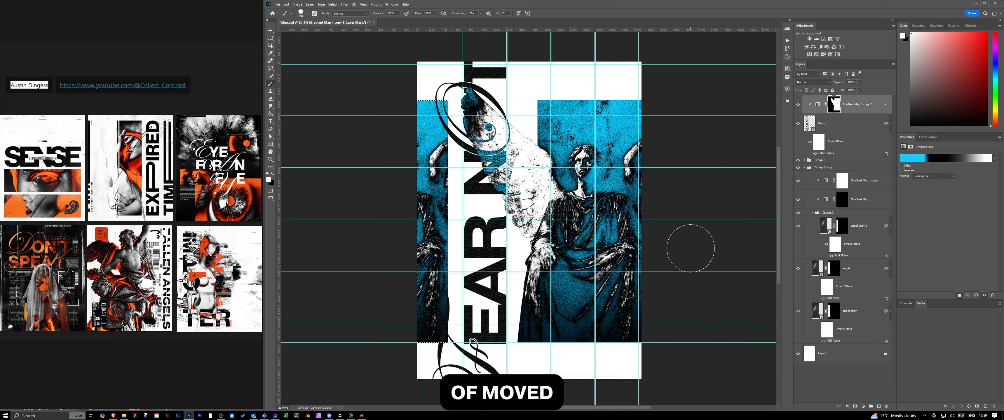
- Rearrange the top gradient map's colour stops to run white, cyan, black, and duplicate the adjustment layer
{"action": "left_click", "coordinate": [945, 158]}
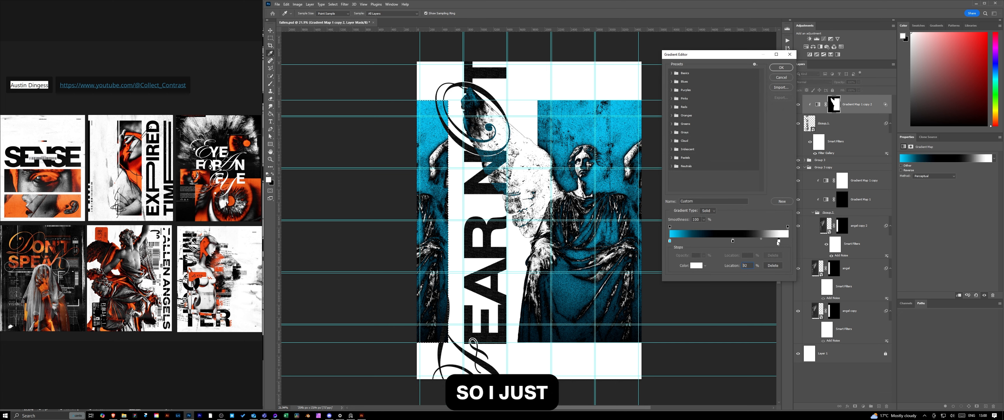
{"action": "left_click_drag", "start_coordinate": [705, 241], "coordinate": [677, 241]}
{"action": "left_click", "coordinate": [781, 67]}
{"action": "key", "text": "ctrl+j"}
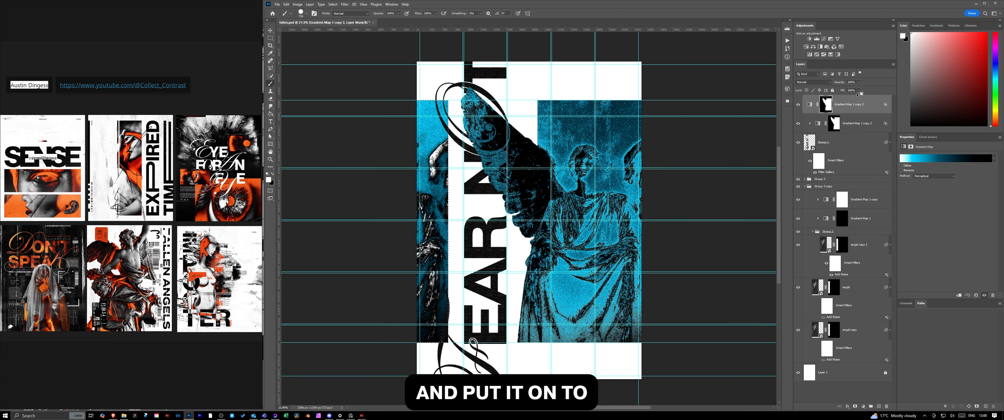
{"action": "key", "text": "ctrl+z"}
{"action": "key", "text": "ctrl+j"}
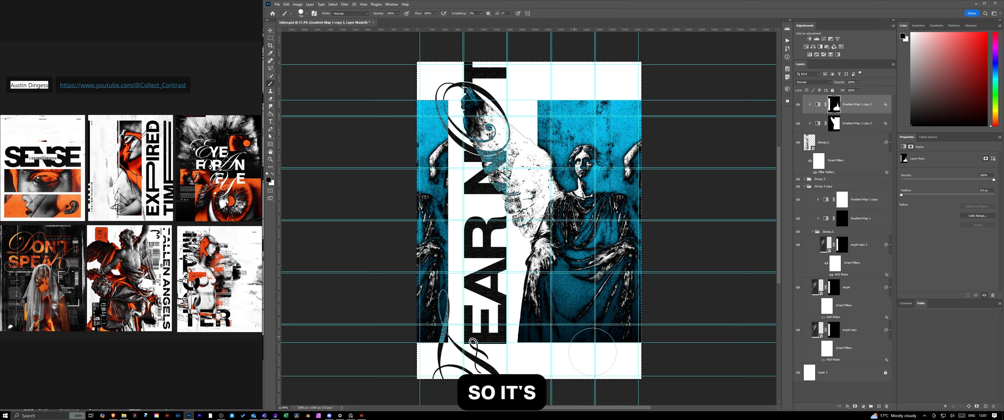
- Move the cyan stop of the duplicated gradient map to about 84%, clear the selection and save the document
{"action": "left_click", "coordinate": [818, 105]}
{"action": "left_click", "coordinate": [945, 158]}
{"action": "left_click_drag", "start_coordinate": [737, 241], "coordinate": [768, 241]}
{"action": "left_click", "coordinate": [781, 67]}
{"action": "key", "text": "ctrl+d"}
{"action": "key", "text": "ctrl+s"}
- Deselect the active layer and hide the guides on the poster
{"action": "scroll", "coordinate": [457, 187], "scroll_direction": "up", "scroll_amount": 8}
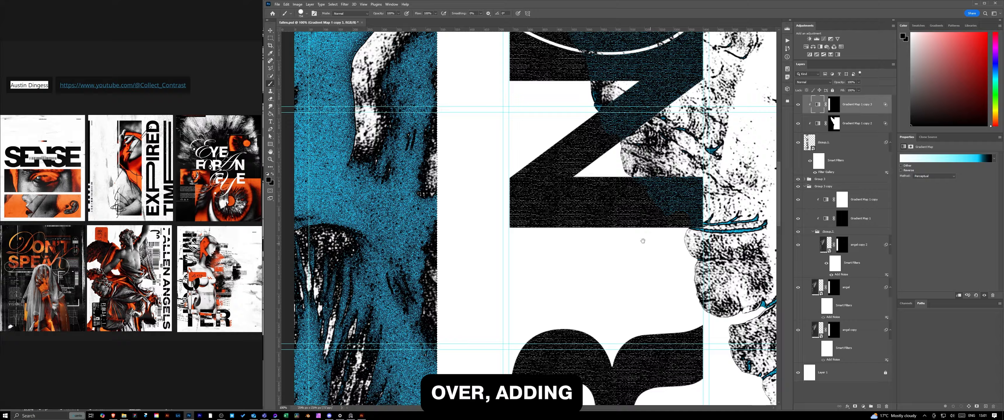
{"action": "left_click_drag", "start_coordinate": [457, 78], "coordinate": [480, 390]}
{"action": "scroll", "coordinate": [453, 182], "scroll_direction": "down", "scroll_amount": 5}
{"action": "scroll", "coordinate": [454, 183], "scroll_direction": "down", "scroll_amount": 6}
{"action": "left_click", "coordinate": [643, 207]}
{"action": "key", "text": "ctrl+;"}
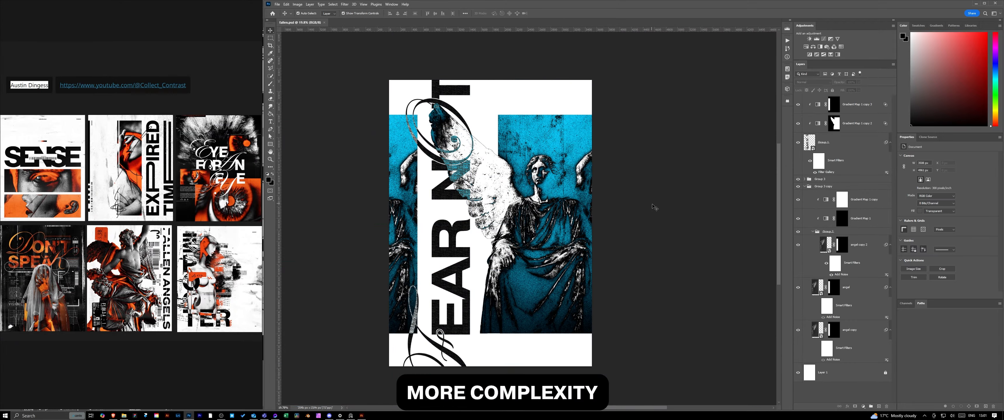
- Inspect the lettering layer's Filter Gallery settings and the top gradient map's colour stops without changing them
{"action": "left_click", "coordinate": [857, 104]}
{"action": "double_click", "coordinate": [826, 171]}
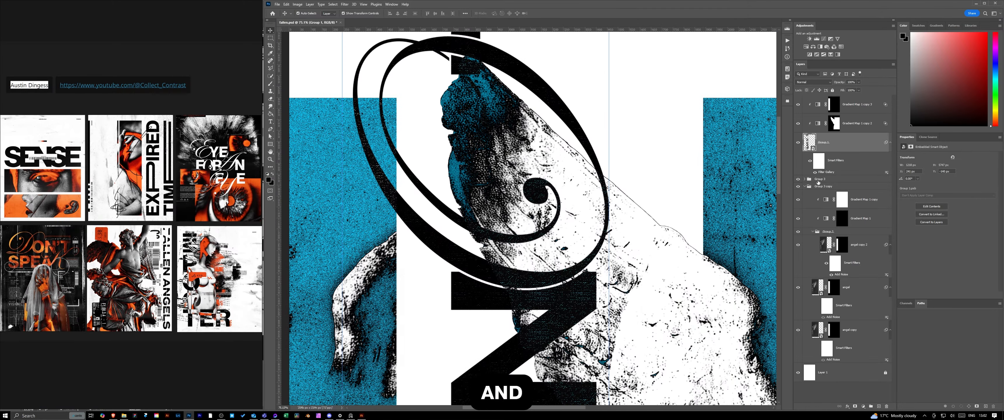
{"action": "left_click", "coordinate": [855, 104]}
{"action": "left_click", "coordinate": [945, 158]}
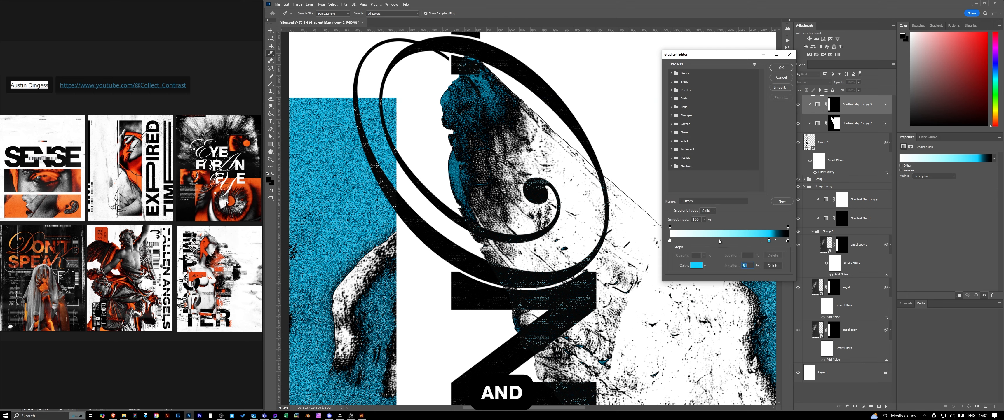
{"action": "left_click", "coordinate": [781, 77]}
- Add a clipped Invert adjustment layer above the gradient maps and reuse a gradient map's mask on it
{"action": "left_click", "coordinate": [863, 407]}
{"action": "left_click", "coordinate": [871, 386]}
{"action": "left_click", "coordinate": [958, 296]}
{"action": "left_click_drag", "start_coordinate": [834, 123], "coordinate": [834, 105]}
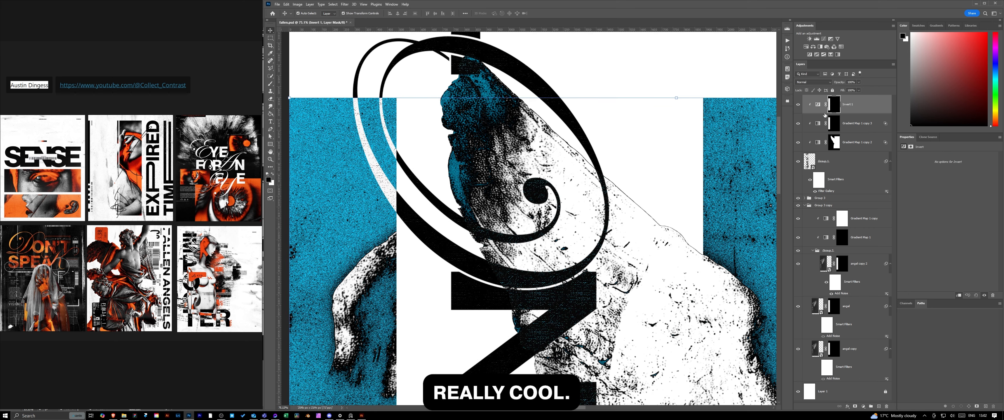
- Delete the duplicated gradient map layer directly below the Invert adjustment
{"action": "right_click", "coordinate": [834, 123]}
{"action": "left_click", "coordinate": [868, 131]}
{"action": "key", "text": "Delete"}
- Shift the cyan stop of the remaining upper gradient map towards black, to about 75%
{"action": "scroll", "coordinate": [542, 168], "scroll_direction": "down", "scroll_amount": 10}
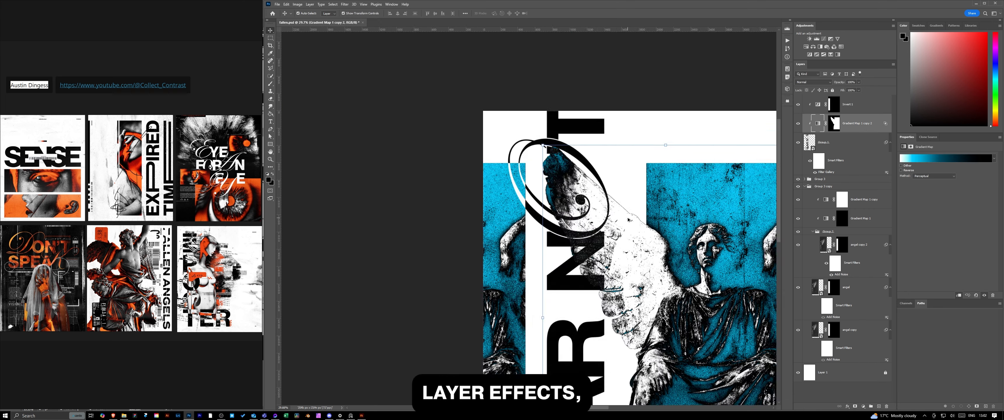
{"action": "left_click_drag", "start_coordinate": [577, 242], "coordinate": [542, 167]}
{"action": "left_click", "coordinate": [930, 159]}
{"action": "left_click_drag", "start_coordinate": [734, 242], "coordinate": [670, 242]}
{"action": "left_click_drag", "start_coordinate": [692, 241], "coordinate": [750, 241]}
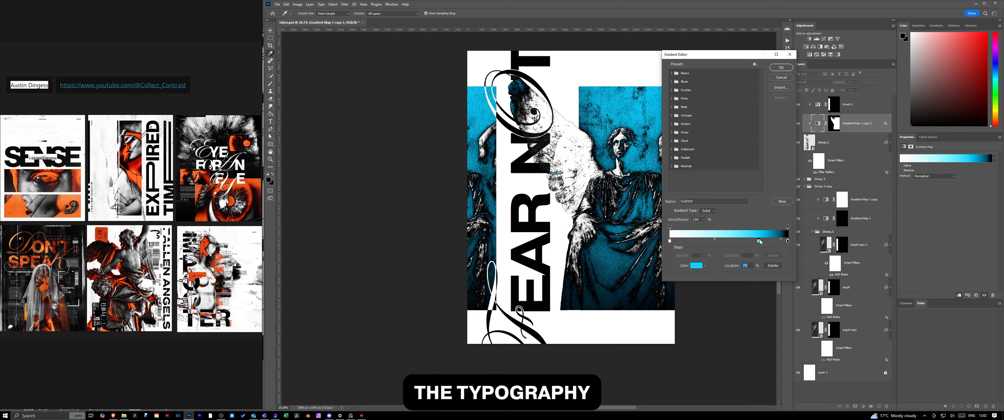
{"action": "left_click", "coordinate": [781, 67]}
- Duplicate the FEAR NOT lettering layer and open the Filter Gallery settings of the copy
{"action": "scroll", "coordinate": [539, 146], "scroll_direction": "up", "scroll_amount": 7}
{"action": "scroll", "coordinate": [532, 143], "scroll_direction": "down", "scroll_amount": 2}
{"action": "left_click", "coordinate": [834, 170]}
{"action": "key", "text": "ctrl+j"}
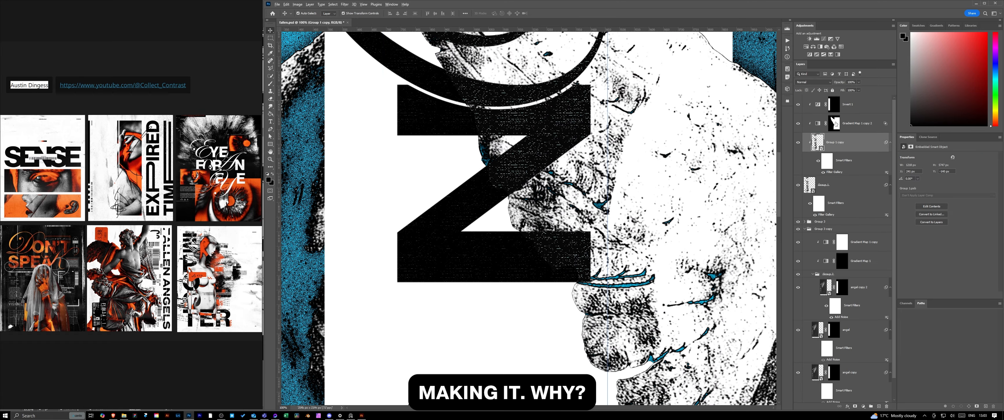
{"action": "double_click", "coordinate": [837, 173]}
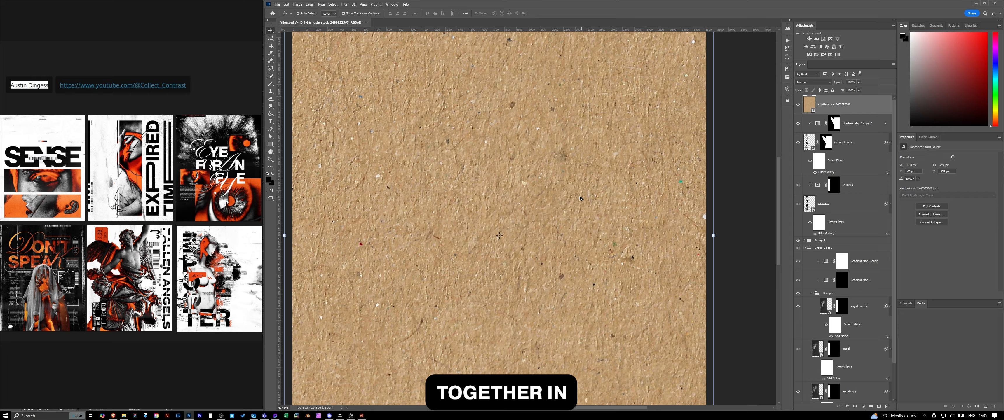
- Add a black-to-white gradient map above the brown paper texture and clip it to that texture
{"action": "scroll", "coordinate": [580, 199], "scroll_direction": "up", "scroll_amount": 5}
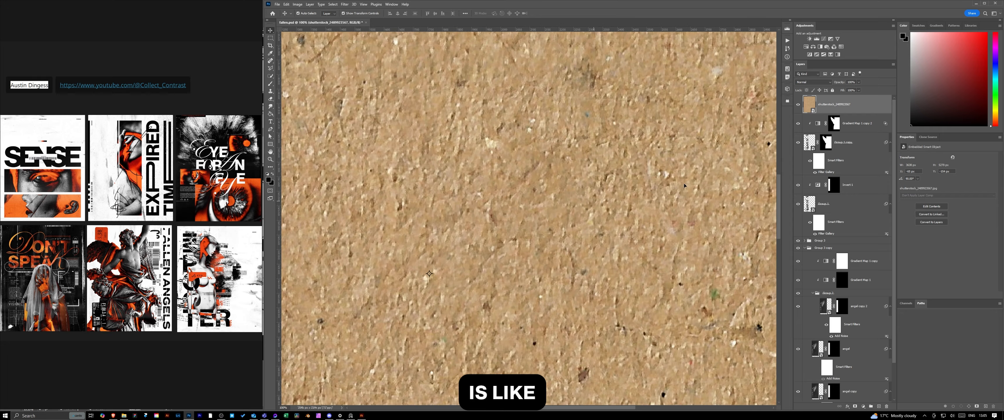
{"action": "scroll", "coordinate": [682, 185], "scroll_direction": "down", "scroll_amount": 9}
{"action": "left_click", "coordinate": [837, 55]}
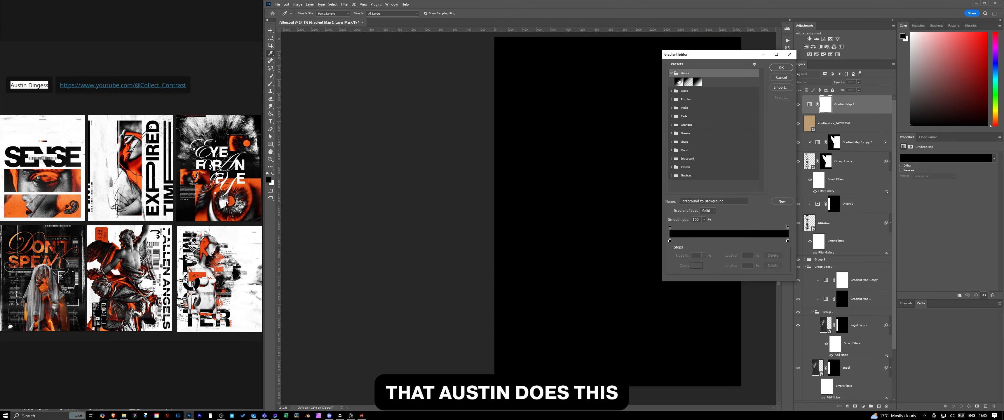
{"action": "left_click", "coordinate": [813, 83]}
{"action": "left_click", "coordinate": [870, 112]}
{"action": "left_click", "coordinate": [869, 113], "text": "alt"}
- Set the brown paper texture layer to Multiply and lower its opacity
{"action": "left_click", "coordinate": [857, 124]}
{"action": "left_click", "coordinate": [813, 82]}
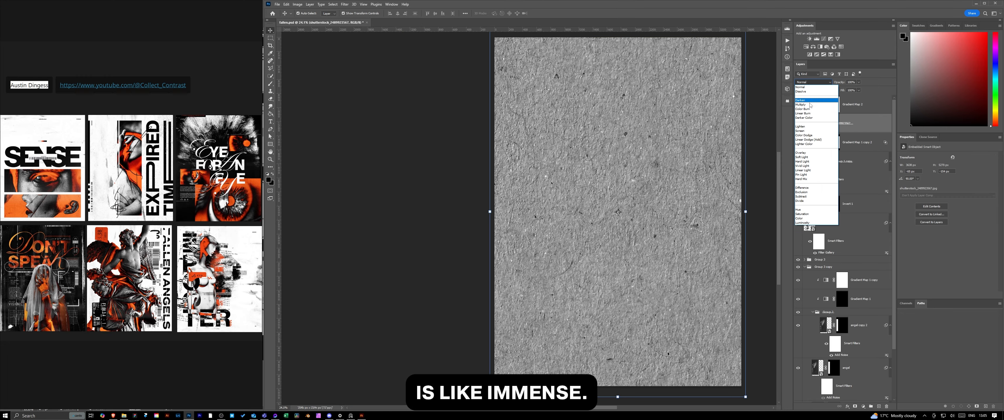
{"action": "left_click", "coordinate": [812, 104]}
{"action": "left_click_drag", "start_coordinate": [837, 83], "coordinate": [789, 85]}
- Place the light grey paper texture from the Fallen project folder, fit it over the poster and move it to the top of the stack
{"action": "left_click", "coordinate": [125, 416]}
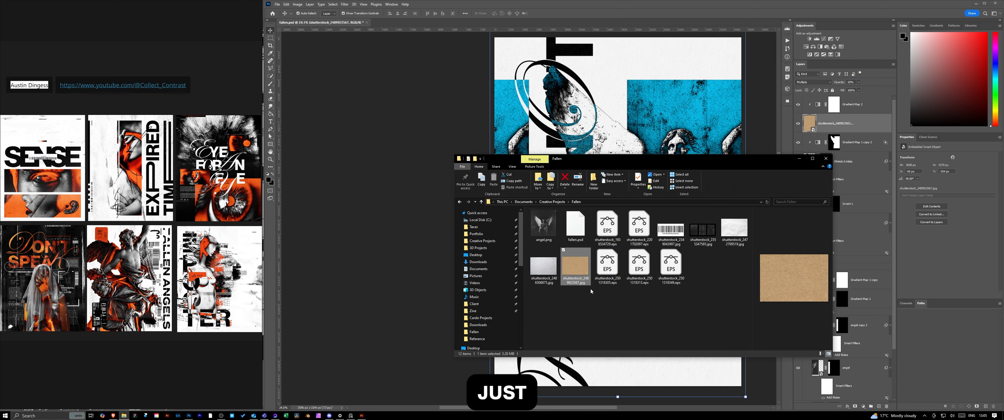
{"action": "left_click_drag", "start_coordinate": [543, 263], "coordinate": [414, 249]}
{"action": "left_click_drag", "start_coordinate": [746, 125], "coordinate": [704, 338]}
{"action": "left_click_drag", "start_coordinate": [701, 213], "coordinate": [744, 212]}
{"action": "key", "text": "Return"}
{"action": "left_click_drag", "start_coordinate": [862, 123], "coordinate": [864, 96]}
{"action": "left_click", "coordinate": [814, 82]}
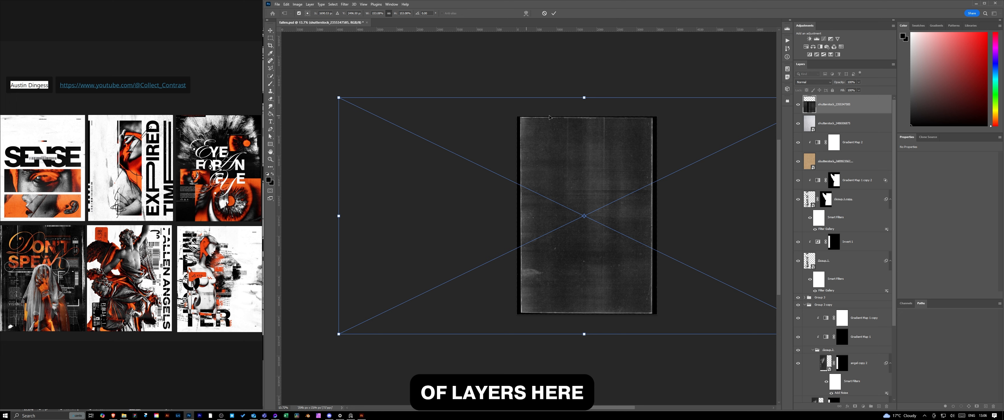
- Set the dark scanned texture layer to Multiply and clip an Invert adjustment to it
{"action": "left_click", "coordinate": [814, 82]}
{"action": "left_click", "coordinate": [815, 131]}
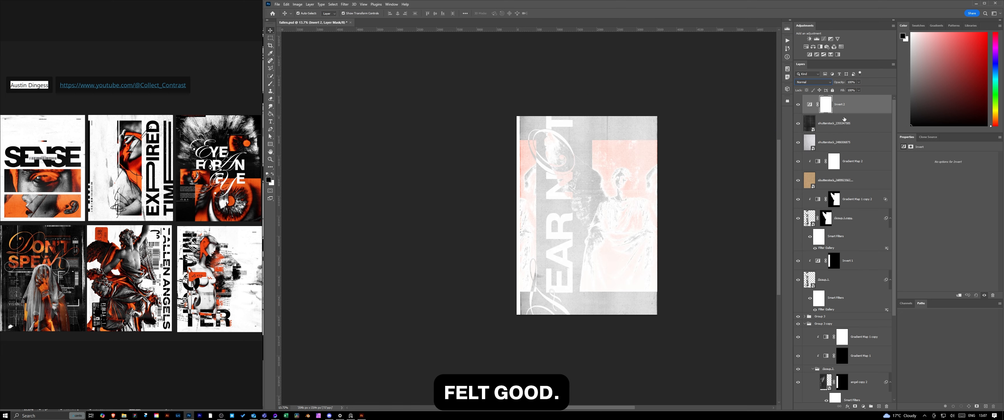
{"action": "left_click", "coordinate": [849, 115], "text": "alt"}
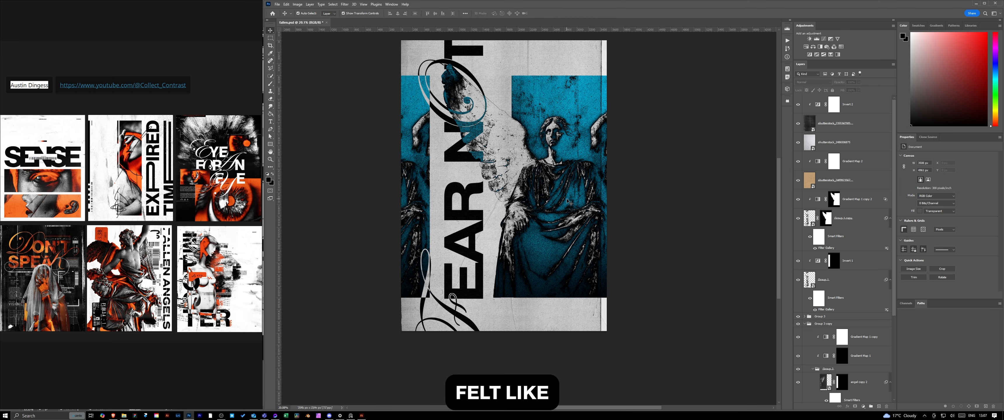
- Lower the opacity of the dark scanned texture layer
{"action": "left_click", "coordinate": [846, 123]}
{"action": "left_click_drag", "start_coordinate": [819, 86], "coordinate": [812, 87]}
{"action": "left_click", "coordinate": [676, 191]}
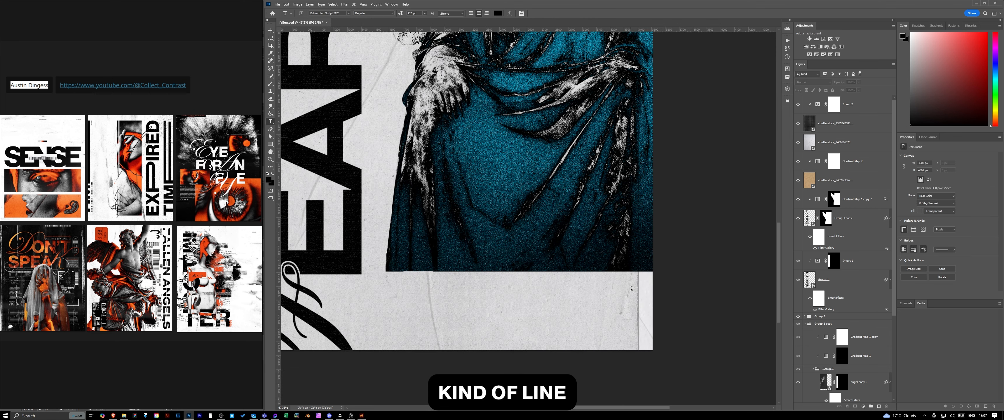
- Add a 15 pt text box reading "22032025" in the pale margin beneath the blue image, near the poster's lower-right corner
{"action": "left_click_drag", "start_coordinate": [534, 279], "coordinate": [632, 290]}
{"action": "double_click", "coordinate": [910, 189]}
{"action": "type", "text": "15"}
{"action": "key", "text": "Return"}
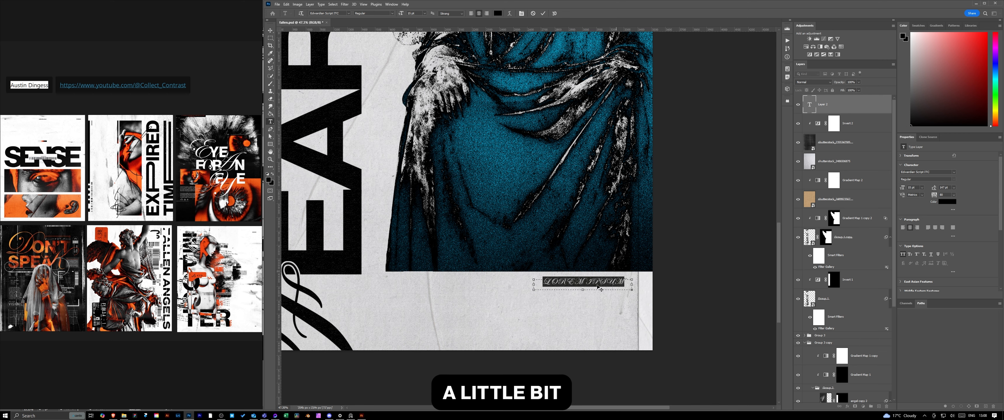
{"action": "type", "text": "22032025"}
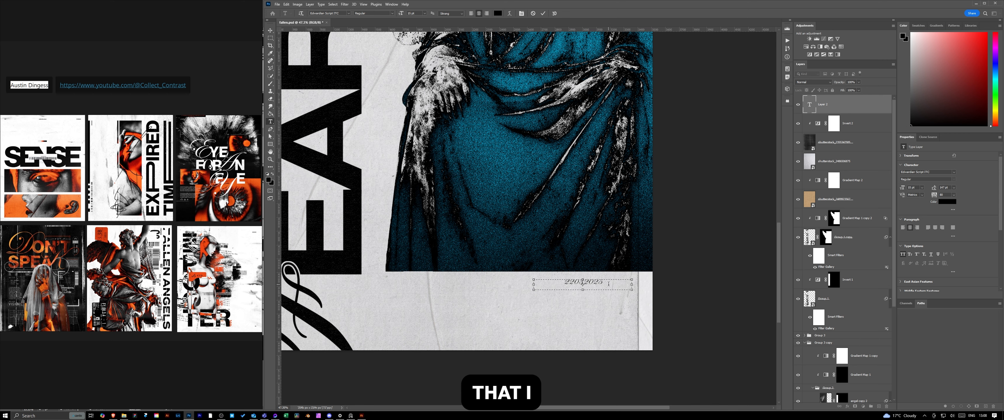
- Change the date text's script font to a plain typeface and move the date up close under the image's lower-right edge
{"action": "left_click", "coordinate": [954, 172]}
{"action": "left_click", "coordinate": [936, 208]}
{"action": "key", "text": "ctrl+Return"}
{"action": "key", "text": "v"}
{"action": "left_click_drag", "start_coordinate": [579, 283], "coordinate": [609, 278]}
{"action": "scroll", "coordinate": [695, 258], "scroll_direction": "down", "scroll_amount": 4}
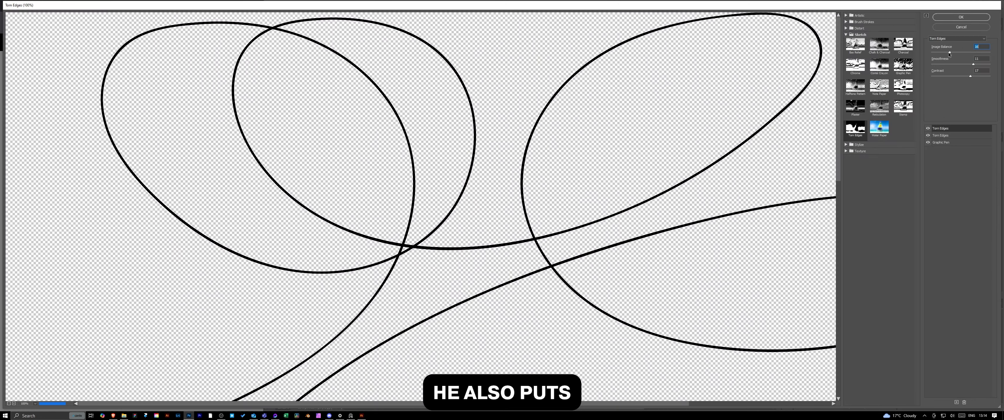
- Try stacked Sketch effects from the Filter Gallery, such as Torn Edges and Graphic Pen, on the swirling line layer
{"action": "left_click", "coordinate": [884, 87]}
{"action": "left_click", "coordinate": [911, 67]}
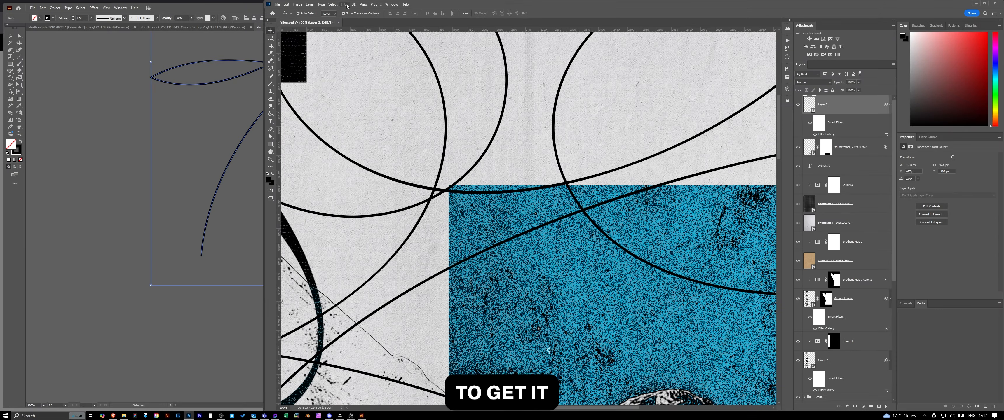
- Apply an Add Noise filter to the swirling line layer and mask the line where it passes behind the statue
{"action": "left_click", "coordinate": [344, 5]}
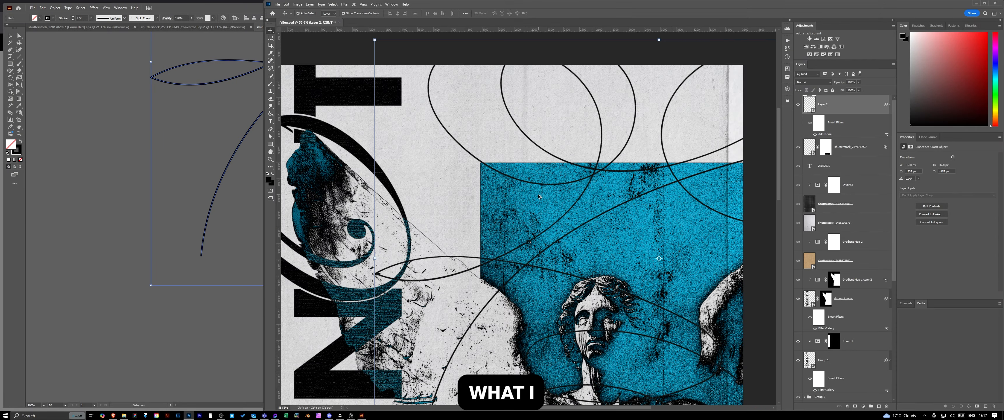
{"action": "left_click", "coordinate": [855, 407]}
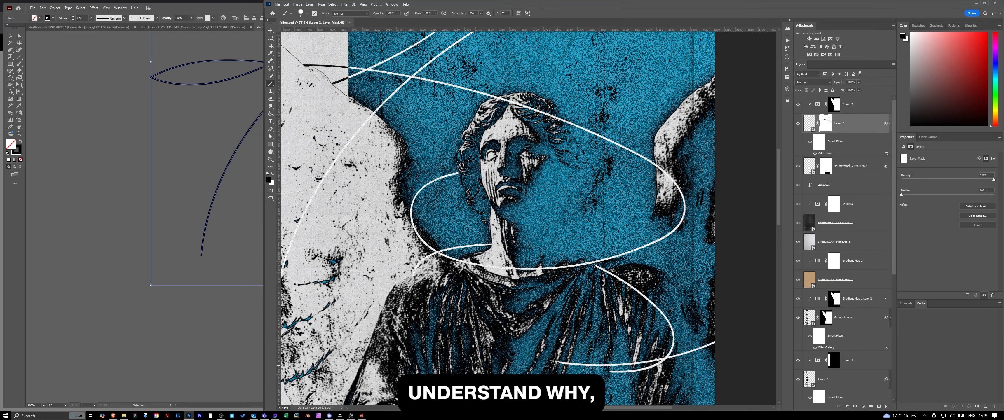
{"action": "scroll", "coordinate": [547, 230], "scroll_direction": "down", "scroll_amount": 4}
{"action": "scroll", "coordinate": [547, 230], "scroll_direction": "up", "scroll_amount": 3}
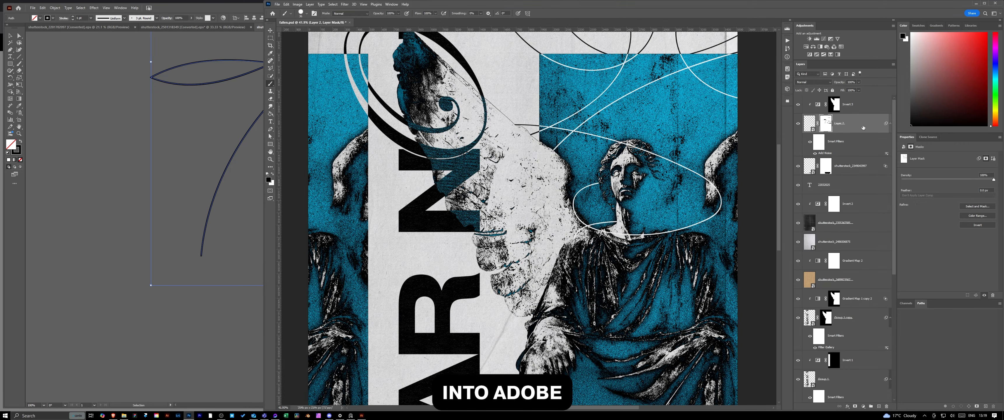
- Add a Gaussian Blur to the swirling line layer and move it, its Invert adjustment, the barcode and the date below the paper textures
{"action": "left_click", "coordinate": [344, 5]}
{"action": "left_click", "coordinate": [349, 10]}
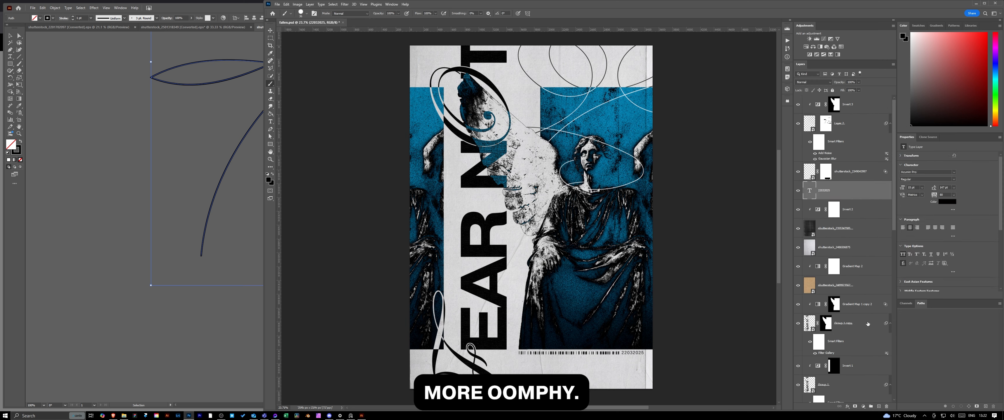
{"action": "left_click_drag", "start_coordinate": [850, 191], "coordinate": [863, 257]}
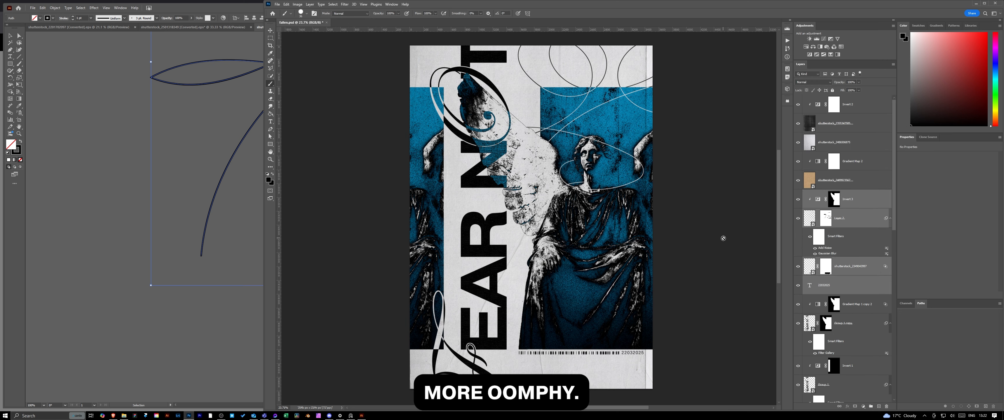